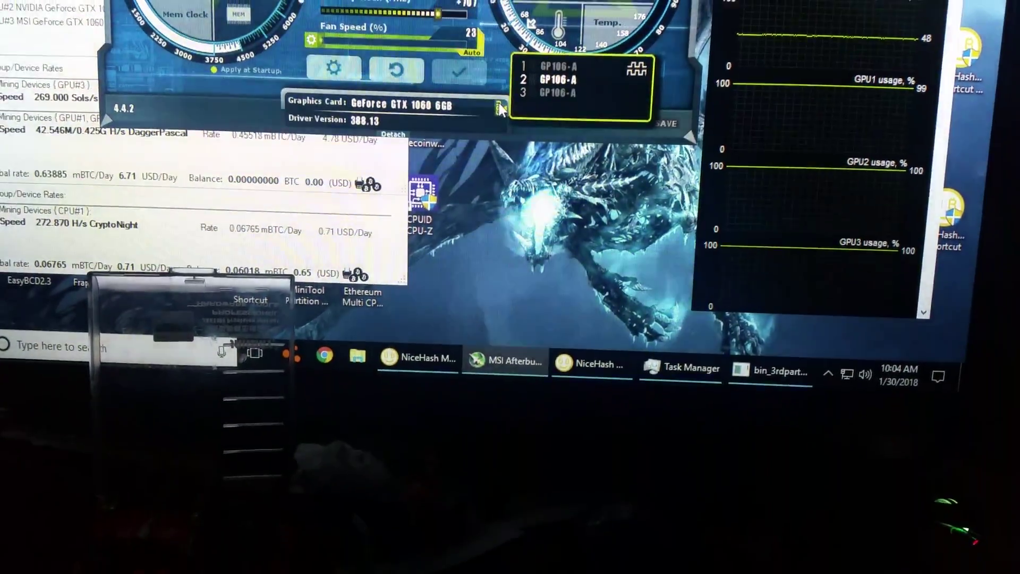
# - Select GPU 3 to view its +100 core clock, +555 memory clock and 65% power limit
pyautogui.click(557, 84)
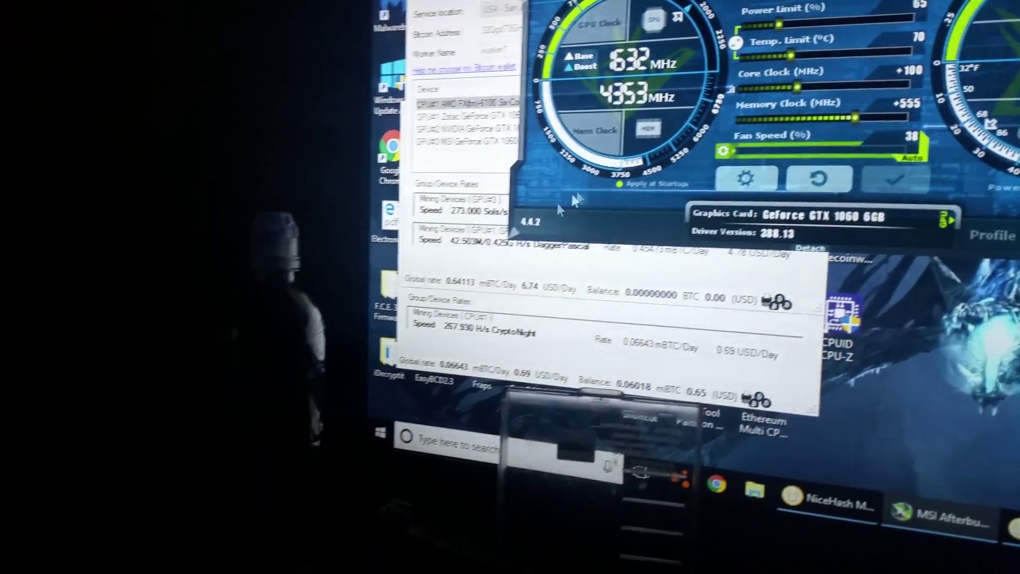
pyautogui.click(476, 247)
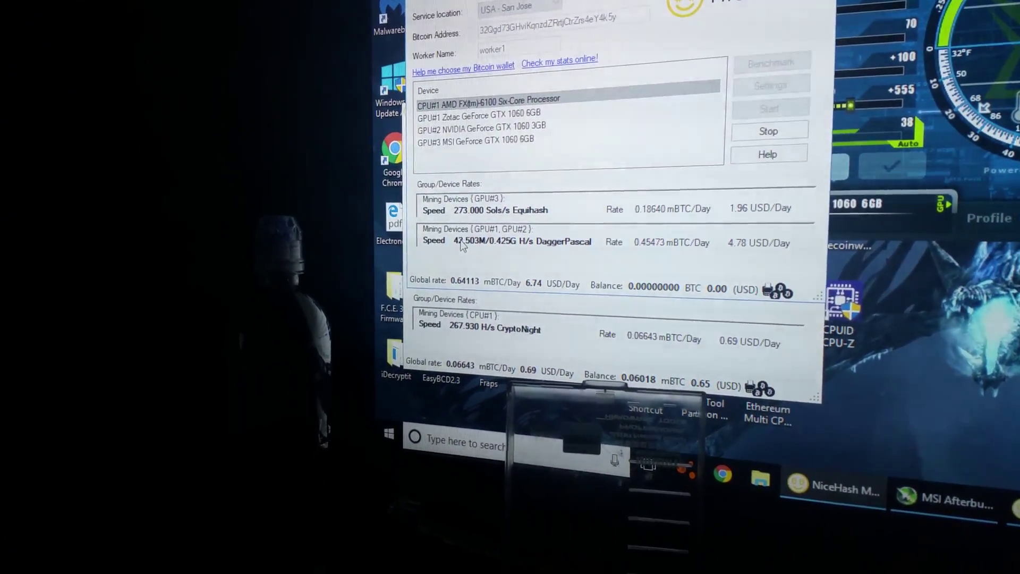